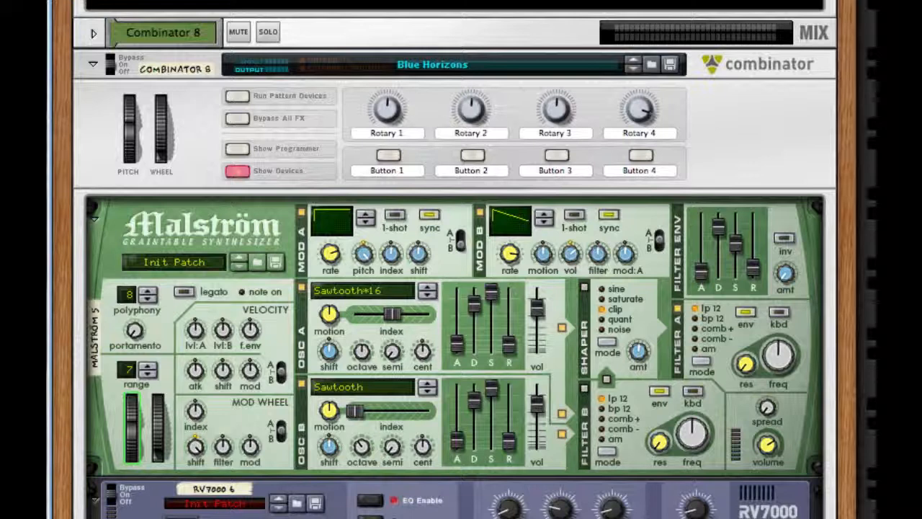
Start playback, solo Combinator 8 and look through the devices in its Blue Horizons patch.
key(space)
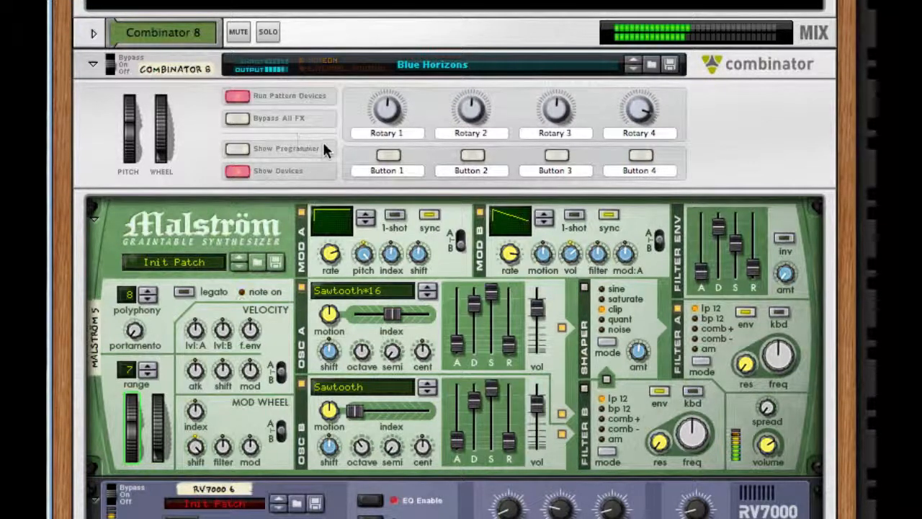
click(267, 31)
scroll(755, 166, down, 10)
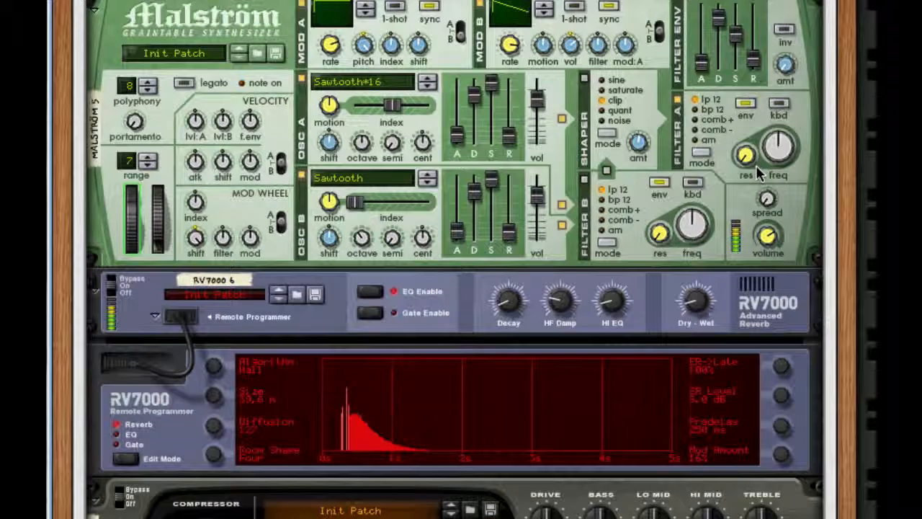
scroll(756, 171, down, 10)
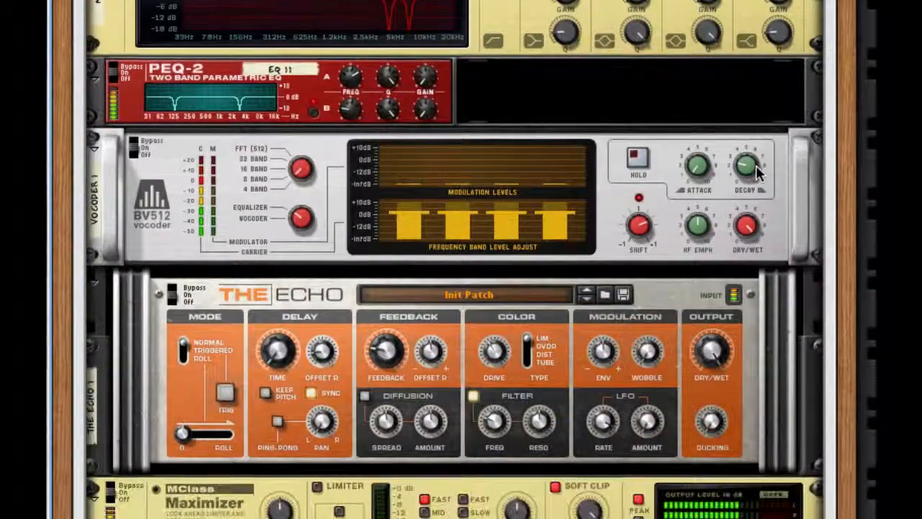
scroll(756, 169, up, 15)
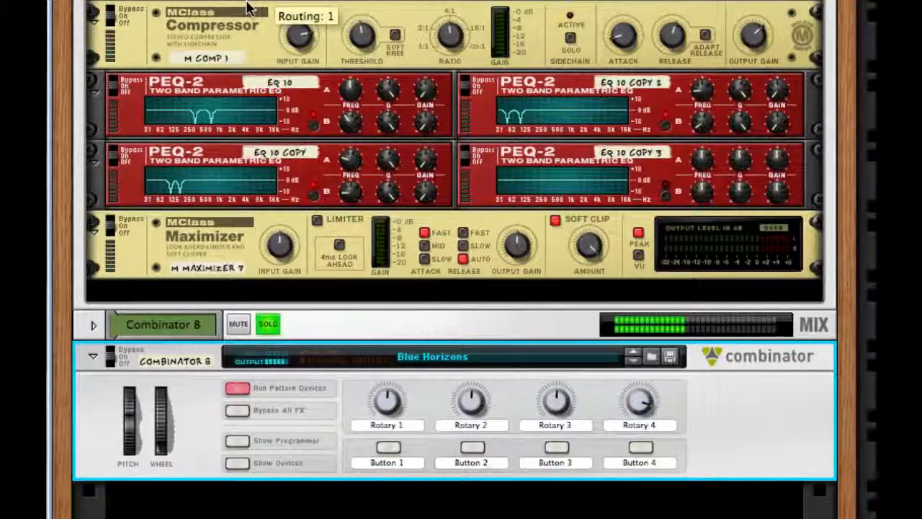
Show Combinator 7's devices and look through its chain, and show Combinator 8's devices to review its Malström and reverb.
scroll(249, 8, up, 5)
scroll(247, 7, up, 10)
click(235, 158)
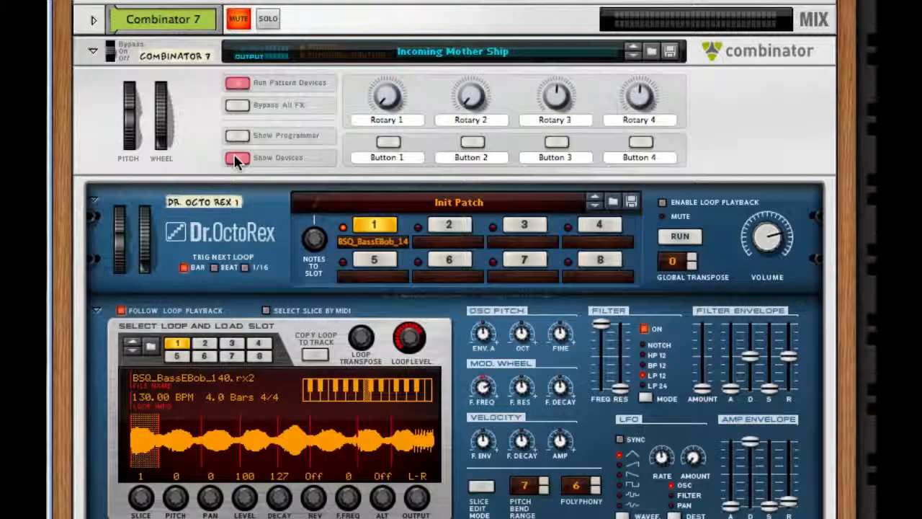
scroll(239, 131, up, 12)
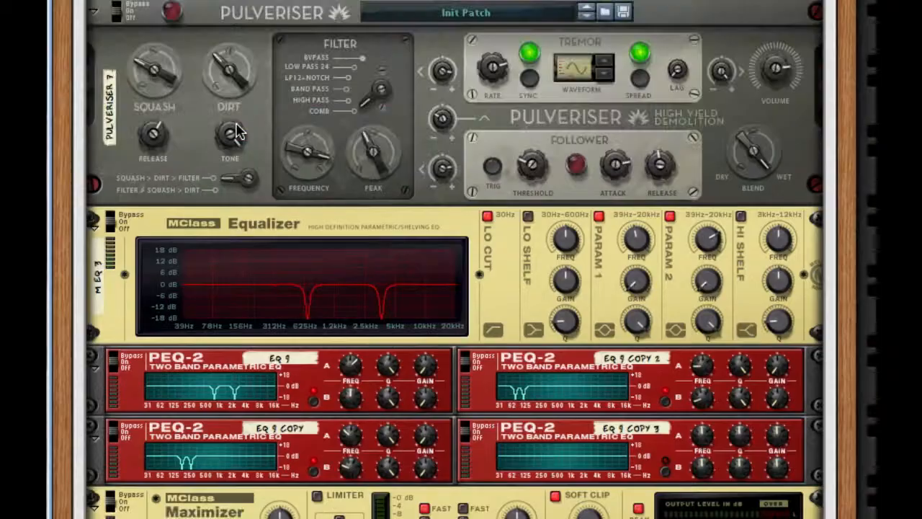
scroll(239, 130, up, 8)
scroll(238, 128, down, 18)
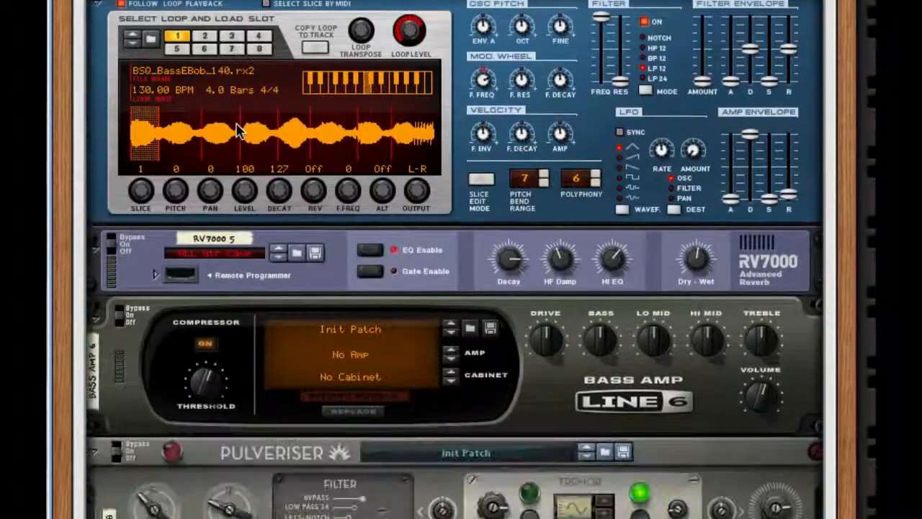
click(238, 463)
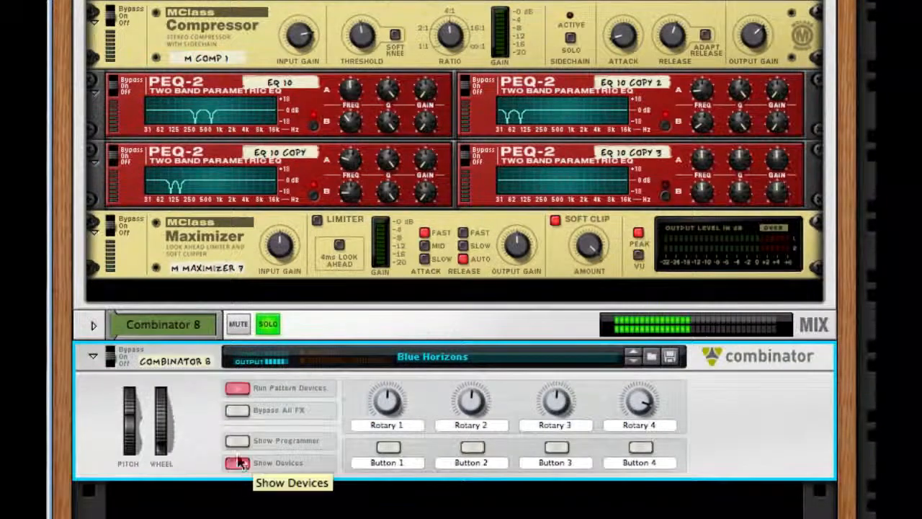
scroll(487, 108, up, 2)
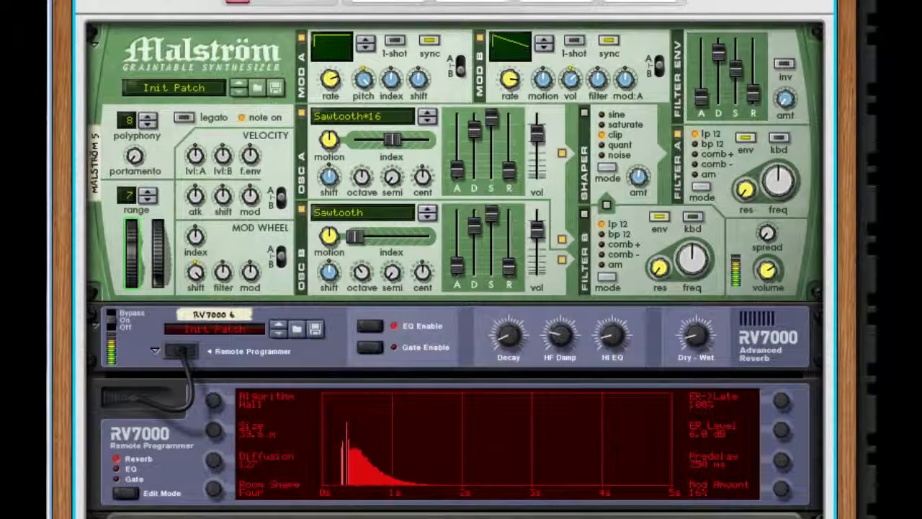
Add a Malström synthesizer inside the empty Combinator 1.
mouse_move(494, 119)
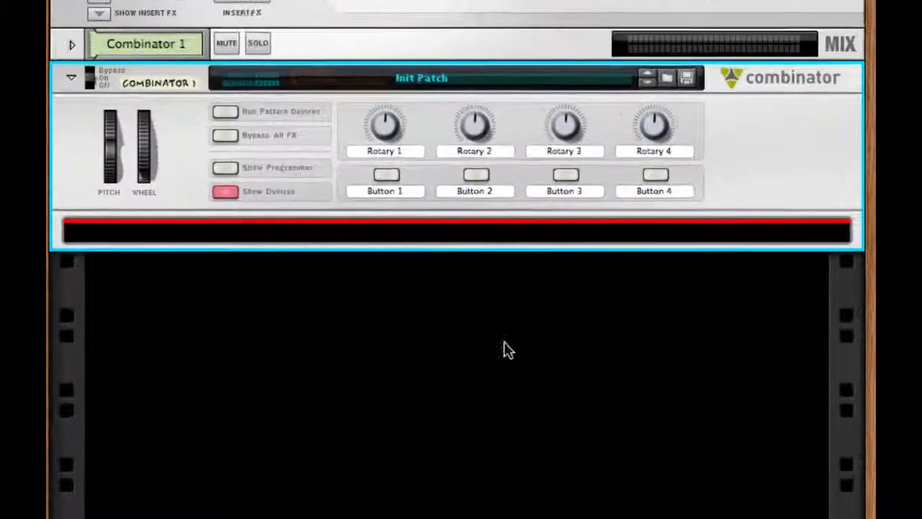
right_click(659, 233)
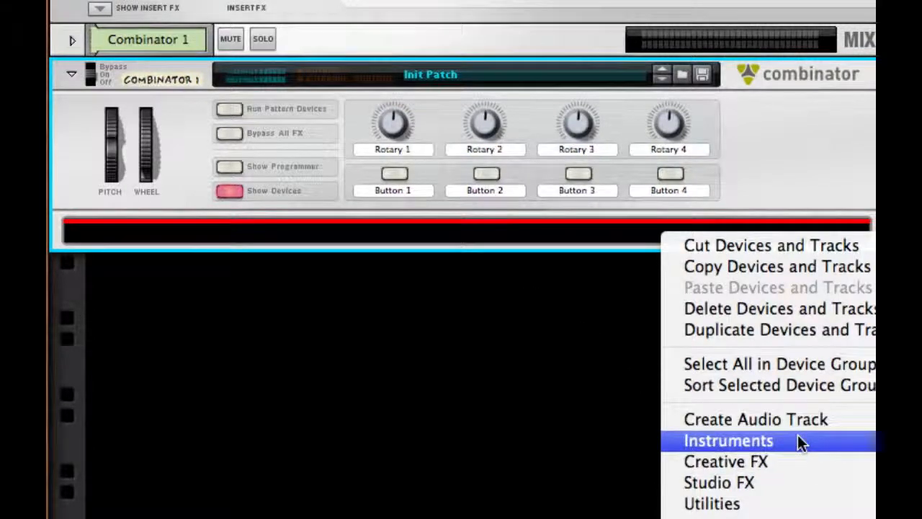
click(871, 440)
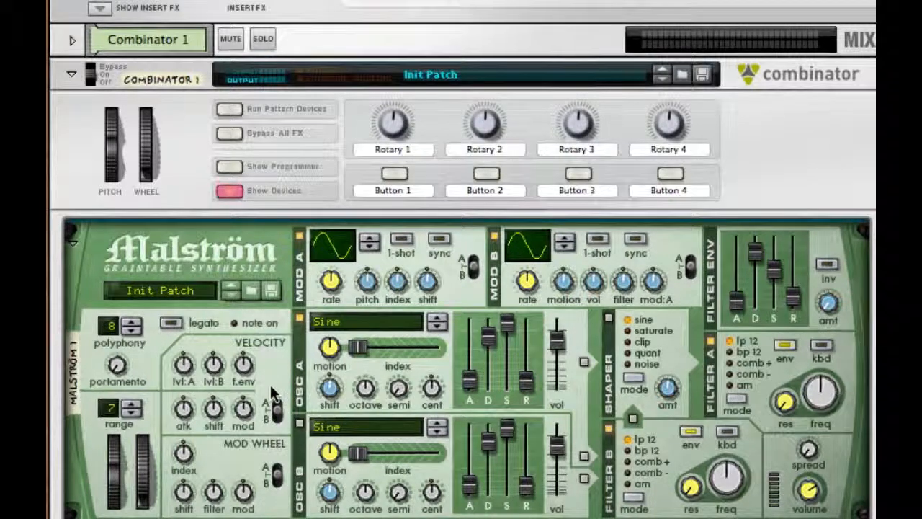
Set Malström's Modulator A to the flat curve with a rate of about 93, turn on sync, and raise its pitch amount.
scroll(274, 436, down, 5)
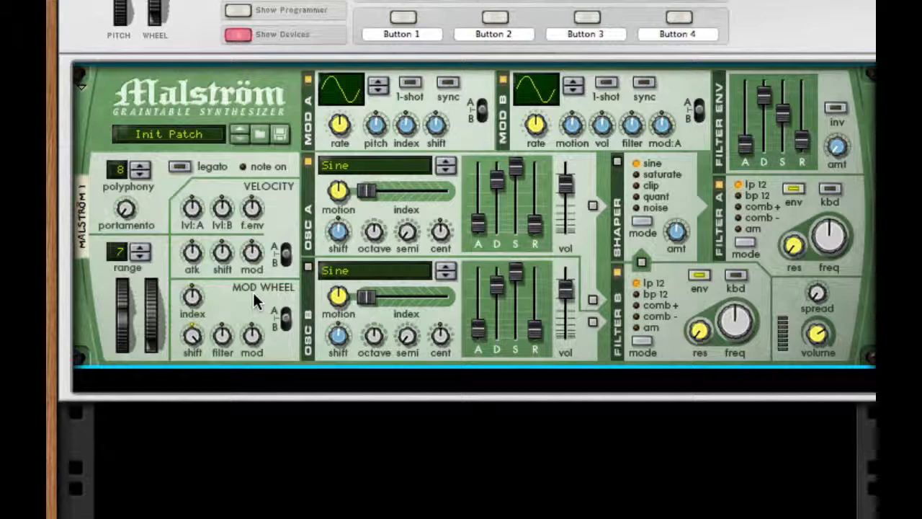
drag(341, 89, 341, 72)
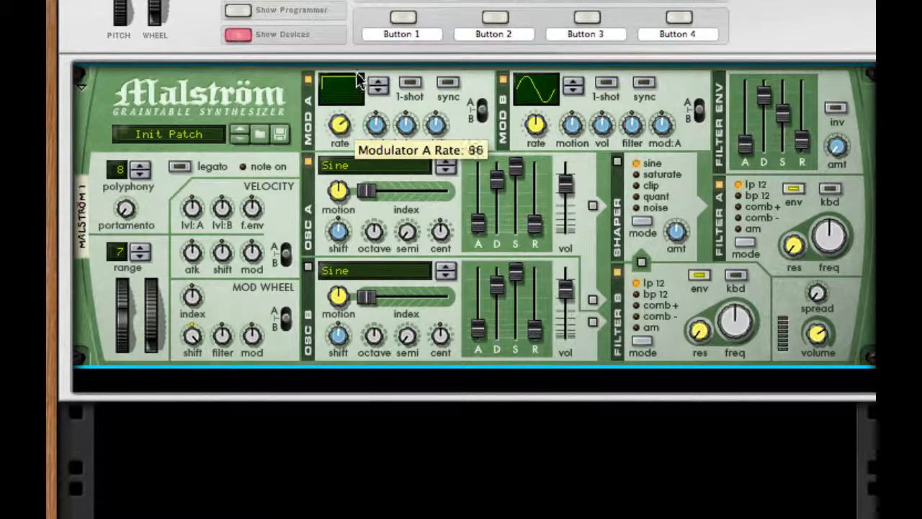
drag(340, 125, 359, 62)
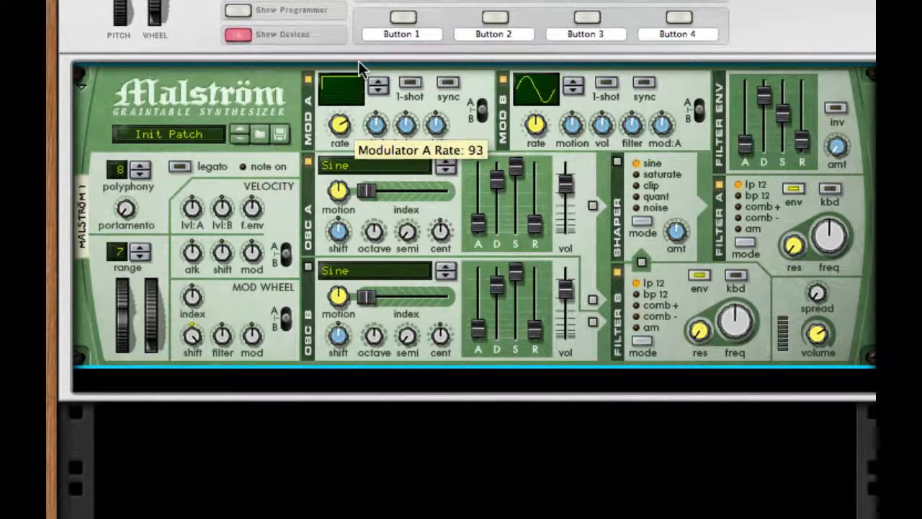
click(447, 83)
mouse_move(342, 127)
mouse_down()
mouse_move(342, 115)
mouse_move(344, 127)
mouse_up()
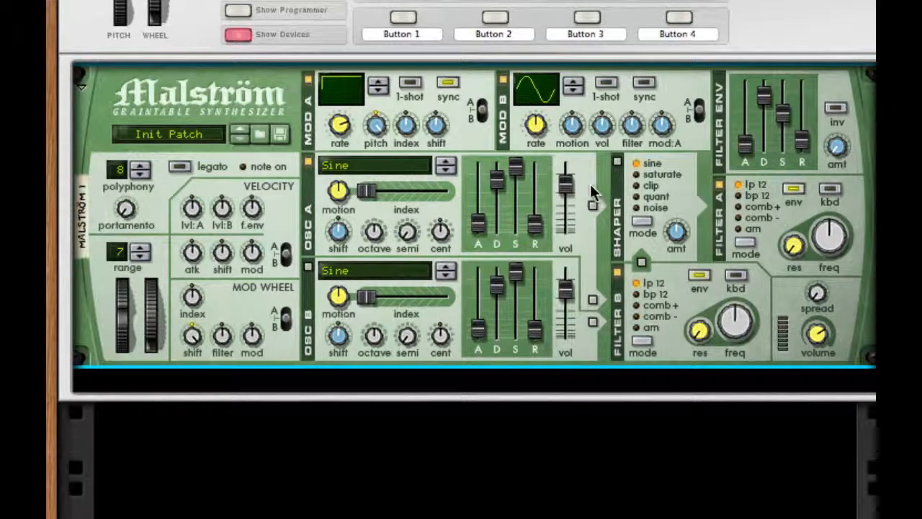
Set Modulator B to the falling ramp curve, raise its rate, turn on sync, and raise its volume amount.
drag(548, 82, 565, 2)
mouse_move(532, 126)
drag(533, 126, 537, 21)
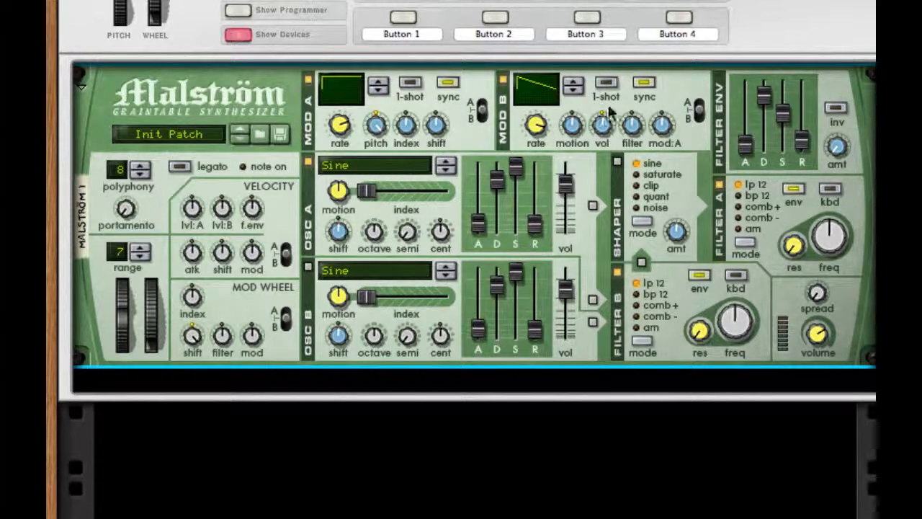
drag(611, 82, 612, 59)
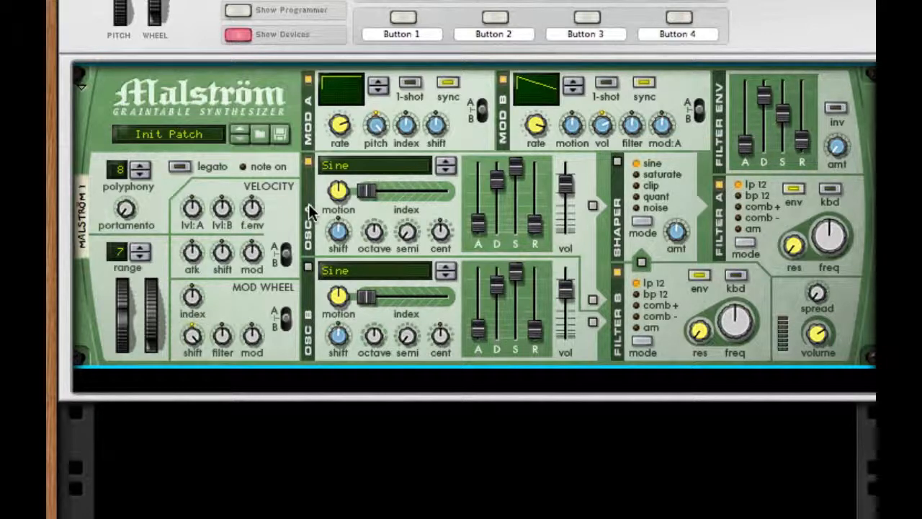
Set Oscillator A to the Sawtooth*16 wave and raise its index to about 62.
click(328, 165)
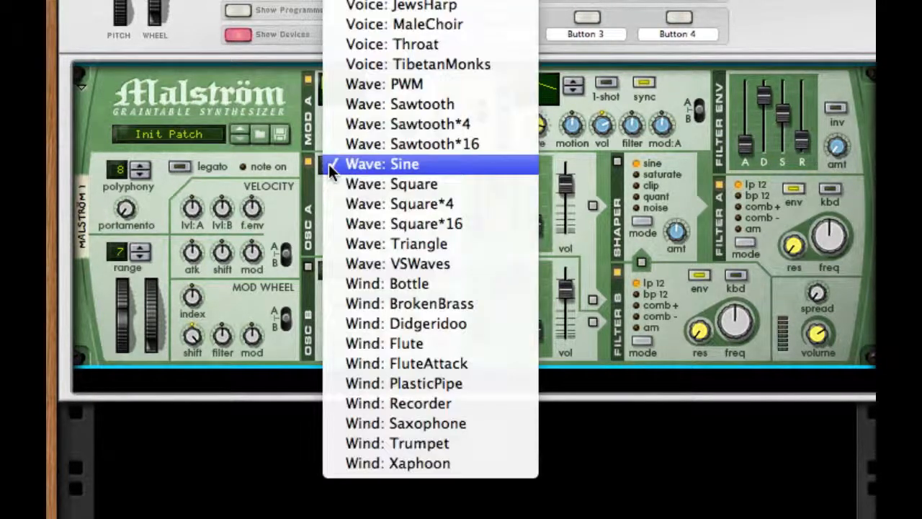
click(437, 143)
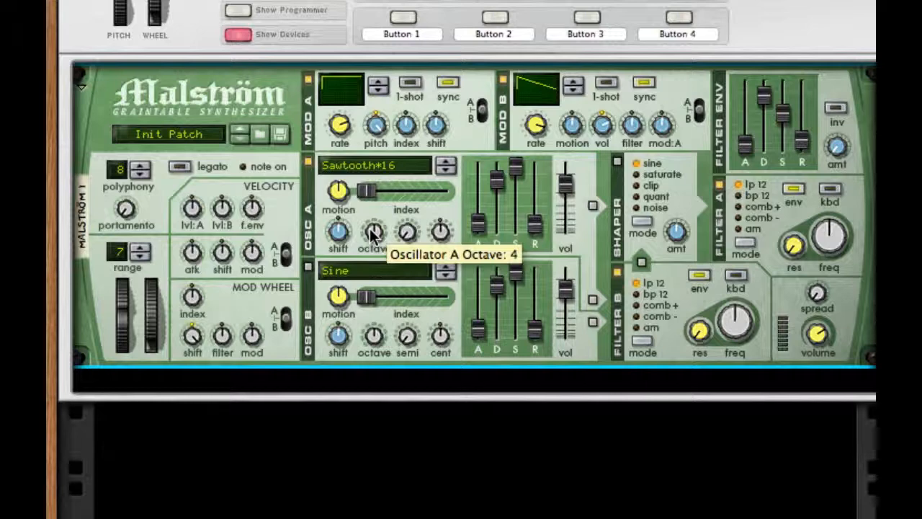
drag(398, 187, 408, 186)
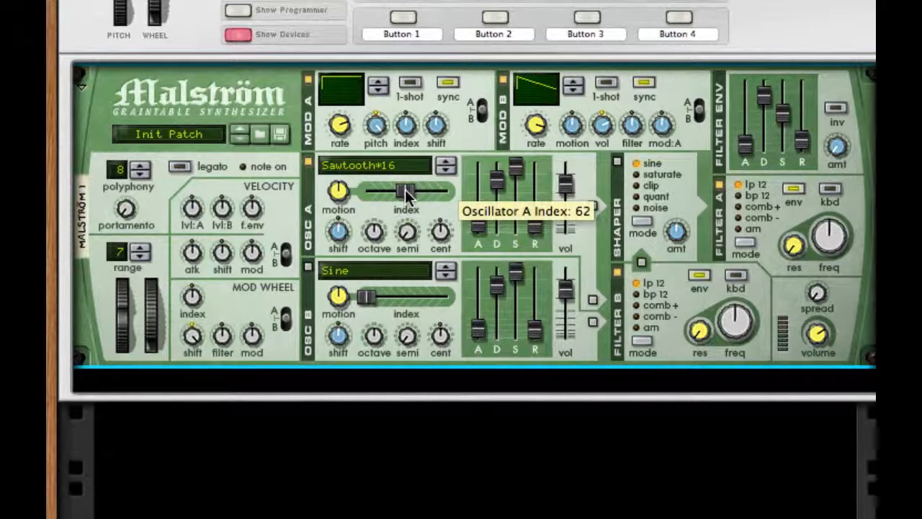
drag(405, 190, 407, 189)
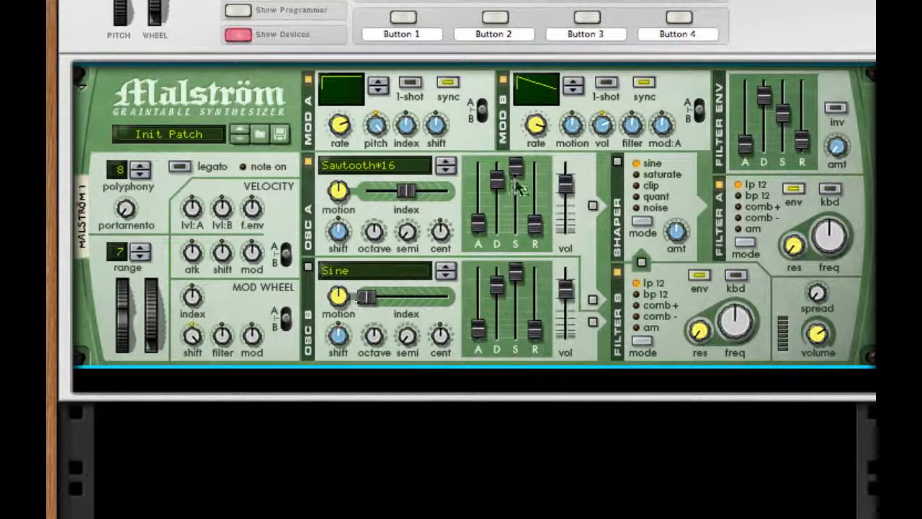
Route Oscillator A to the shaper and to Filter B, and route Oscillator B to Filter B.
click(592, 206)
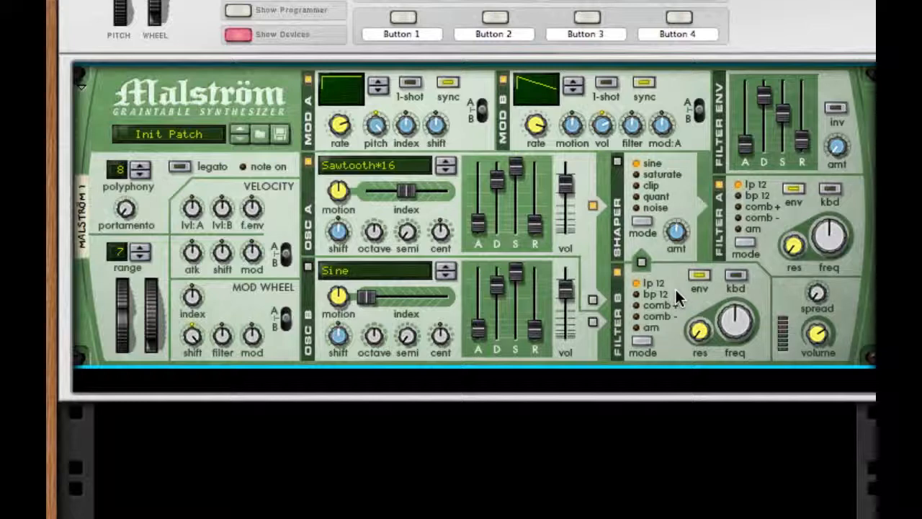
click(594, 299)
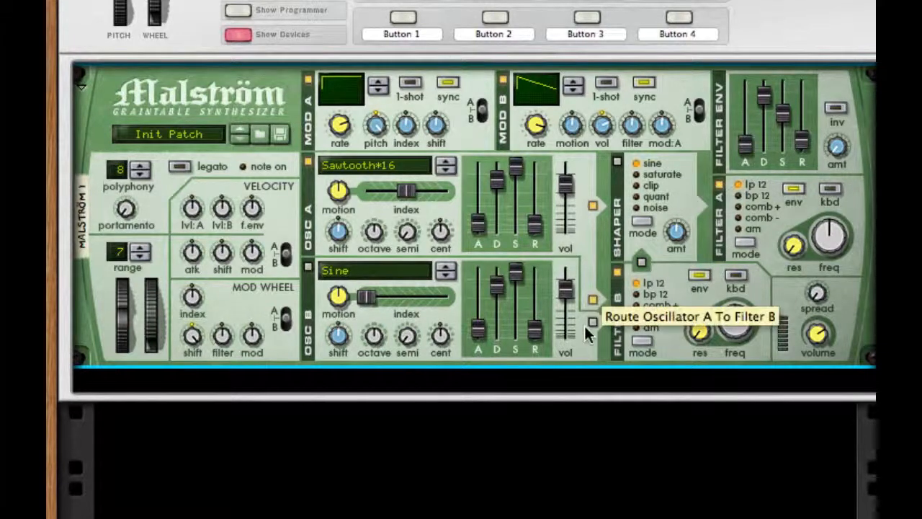
click(592, 321)
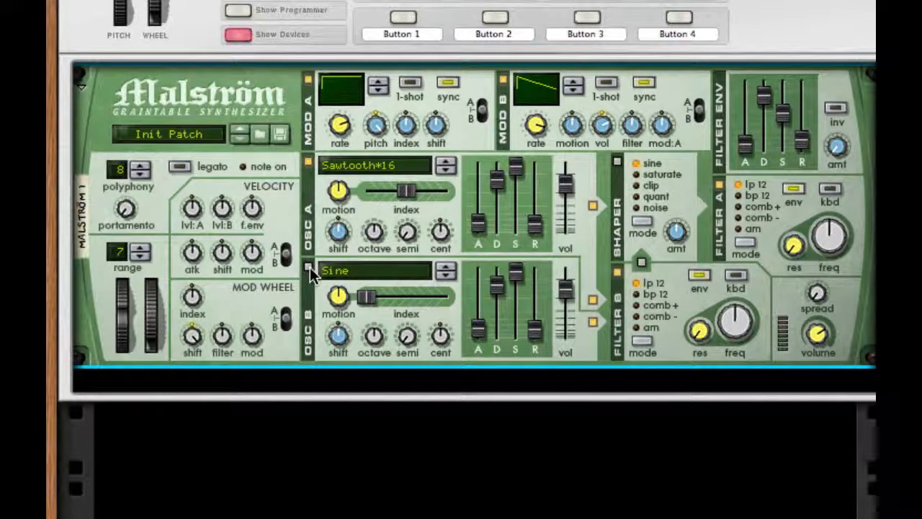
Turn on Oscillator B with the Sawtooth wave and lower its octave.
click(380, 271)
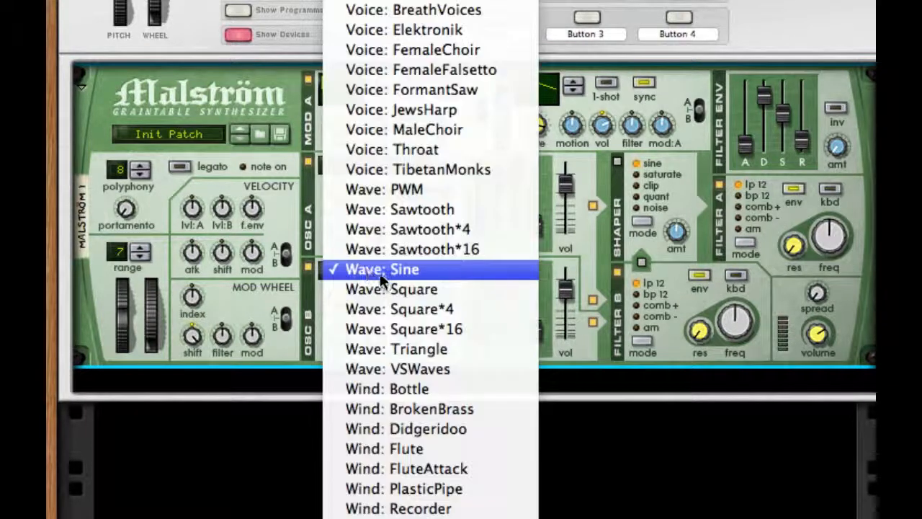
click(452, 209)
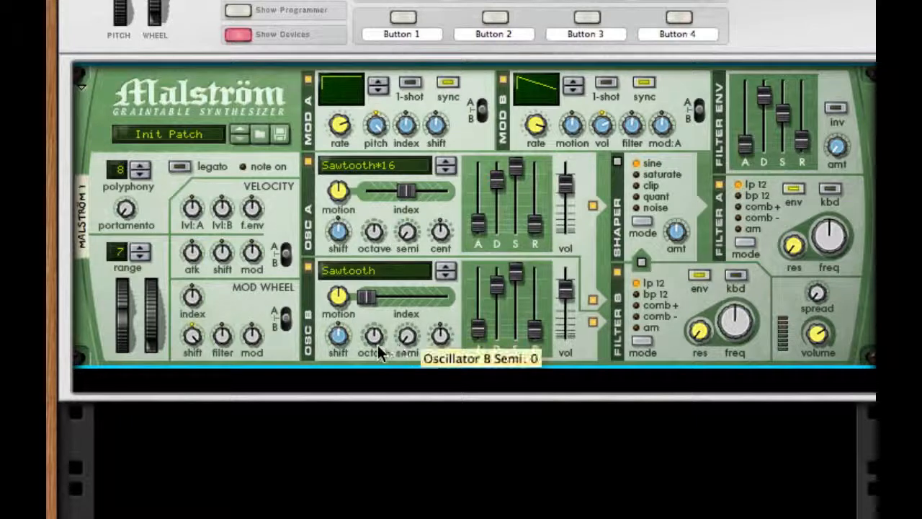
drag(379, 350, 377, 371)
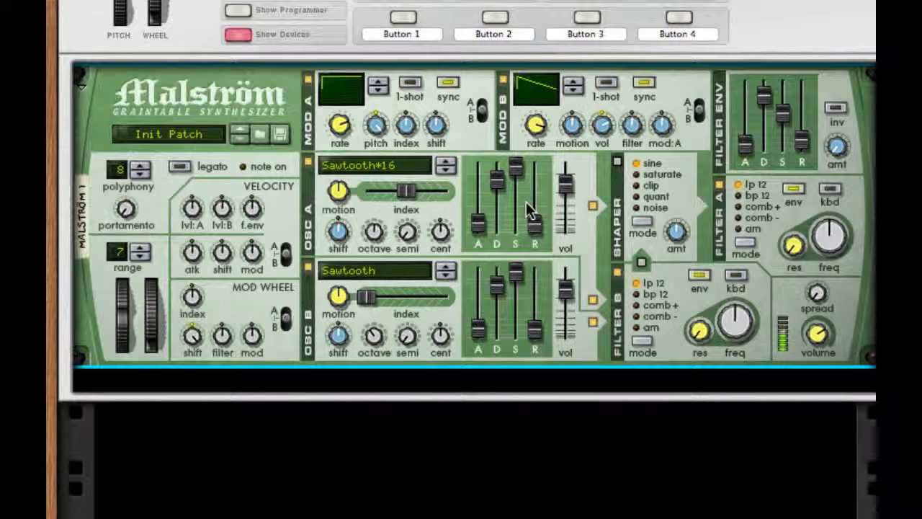
Add an RV7000 reverb after the Malström and lower its dry-wet mix and decay.
right_click(755, 344)
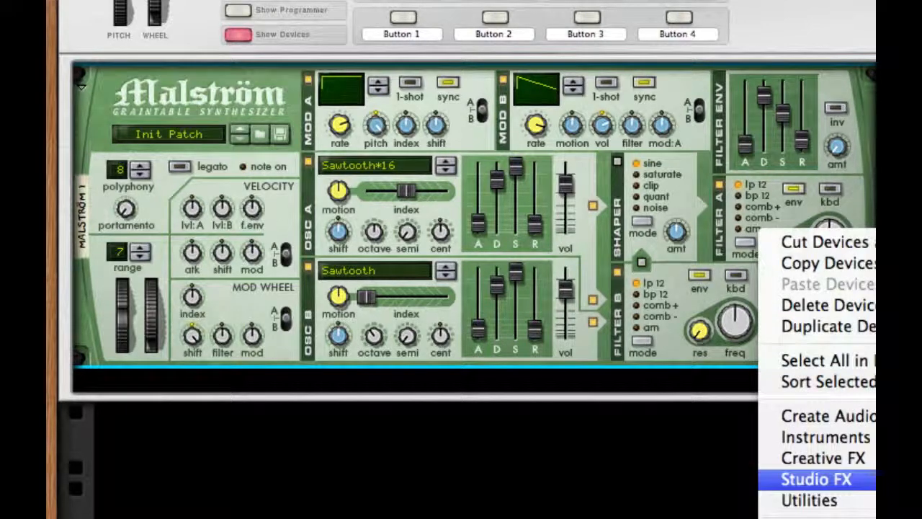
click(875, 479)
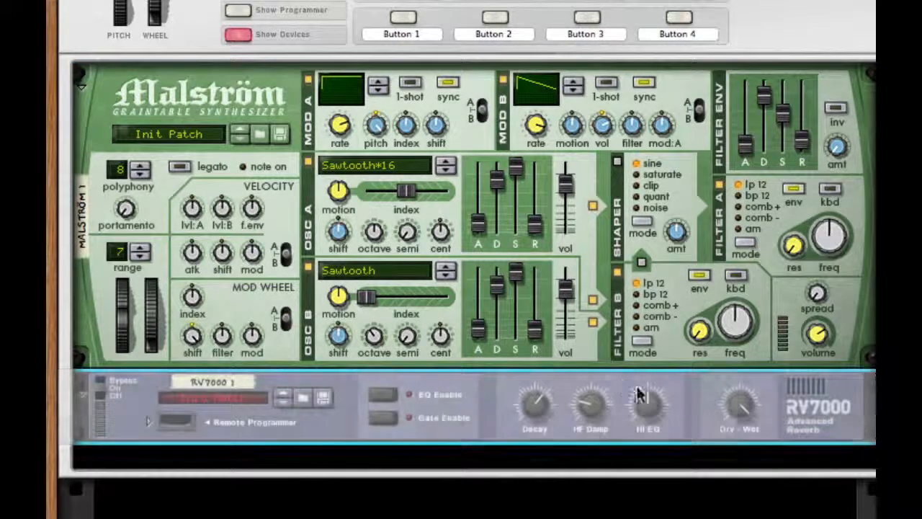
drag(749, 417, 749, 446)
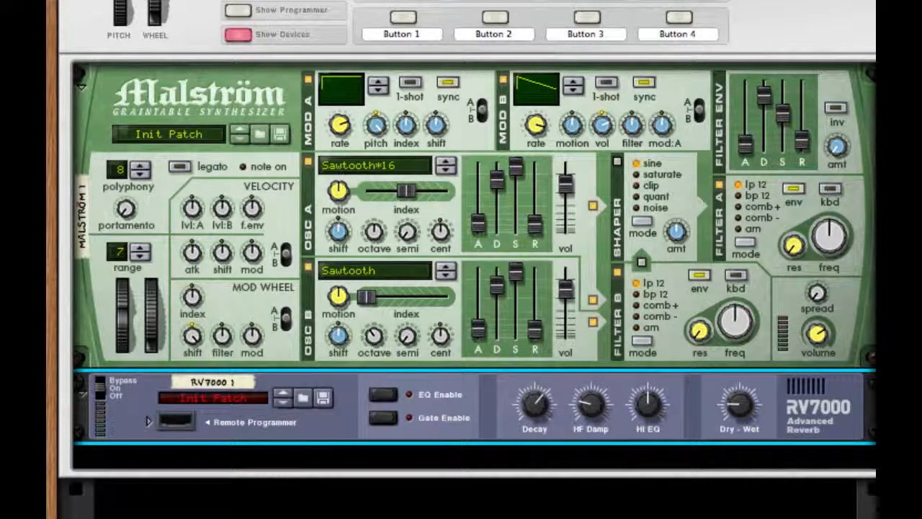
drag(534, 405, 534, 436)
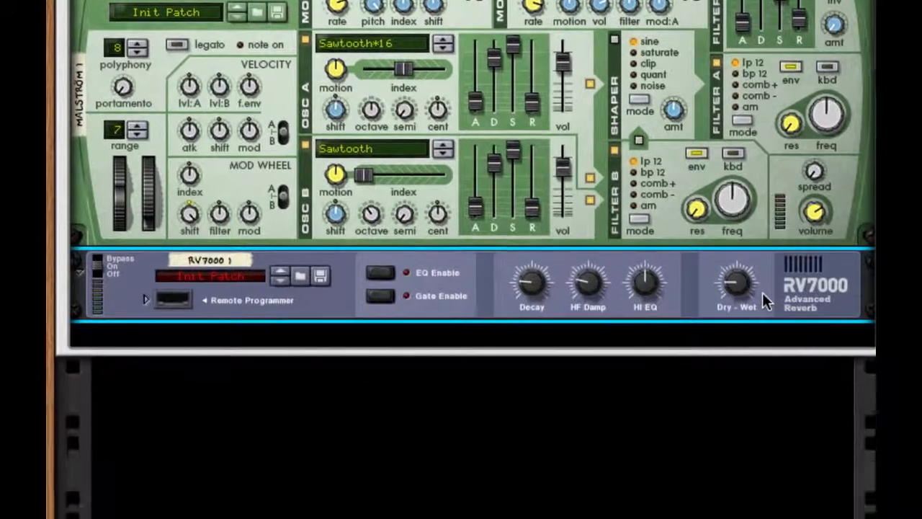
Add a Line 6 Bass Amp after the reverb and lower its compressor threshold.
right_click(777, 424)
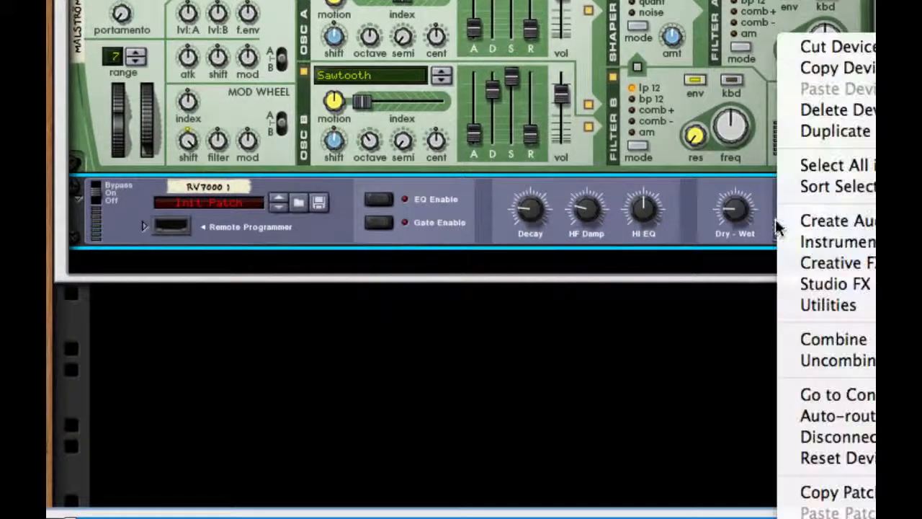
click(835, 284)
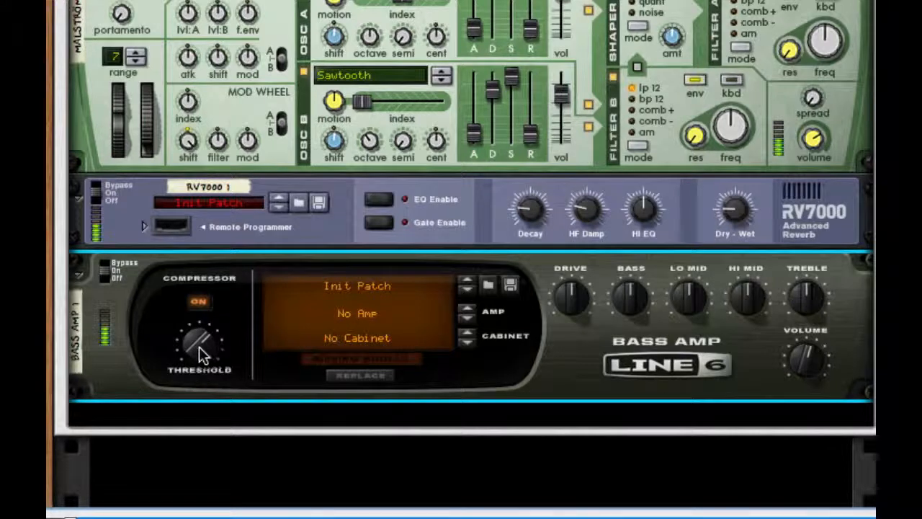
drag(199, 353, 204, 405)
Add a Softube Saturation Knob after the bass amp, set its saturation type to Keep Low and raise the saturation.
right_click(665, 338)
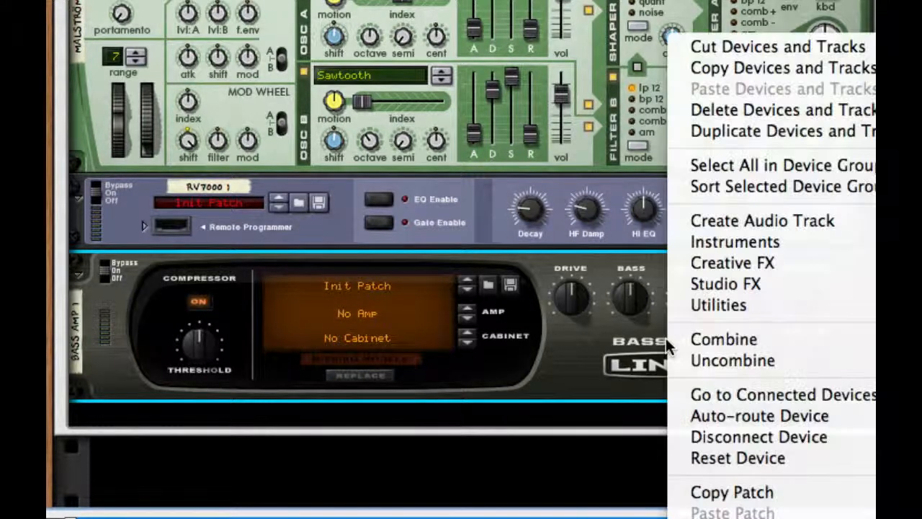
key(Escape)
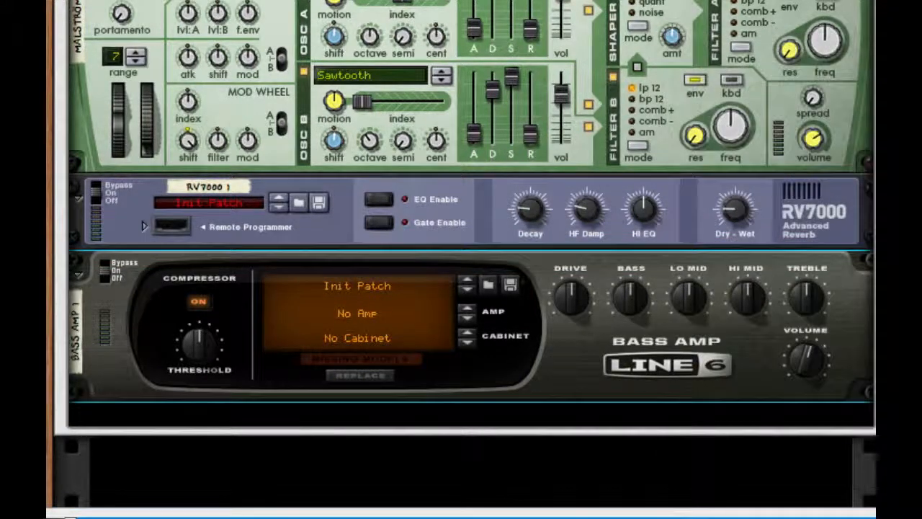
right_click(726, 364)
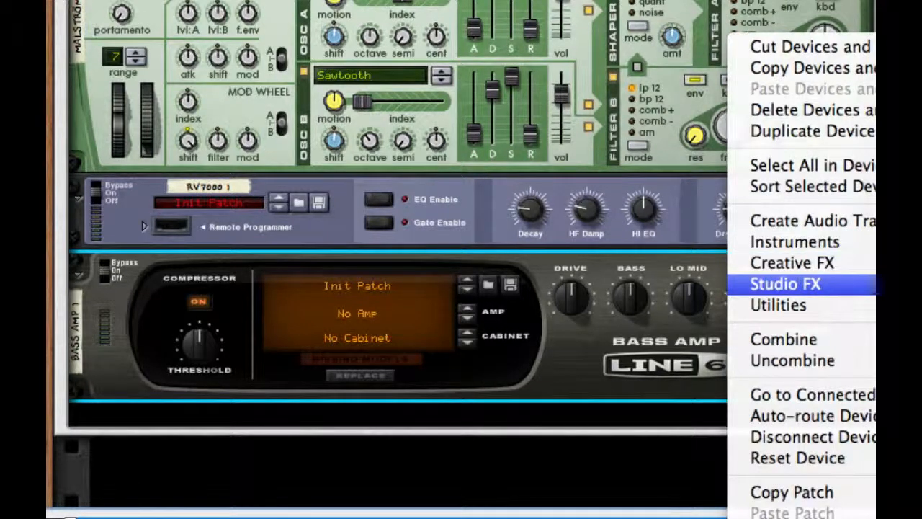
click(874, 339)
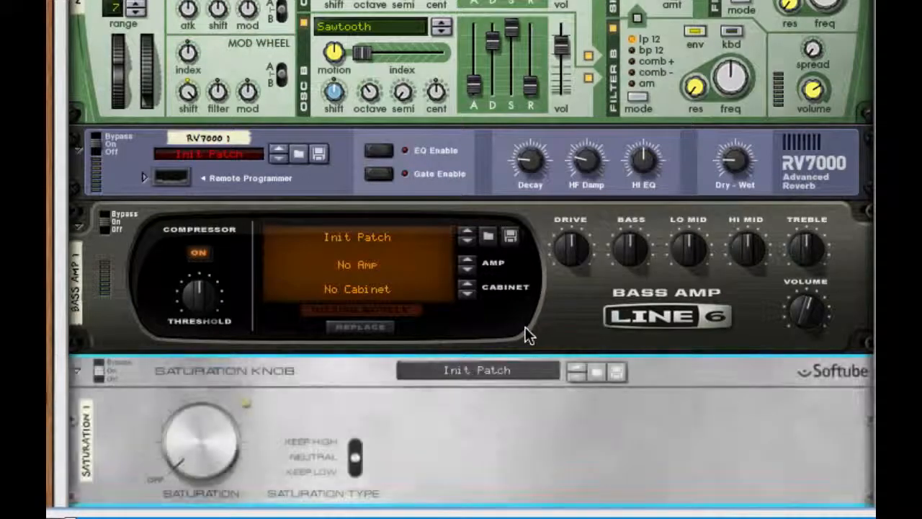
scroll(519, 324, down, 5)
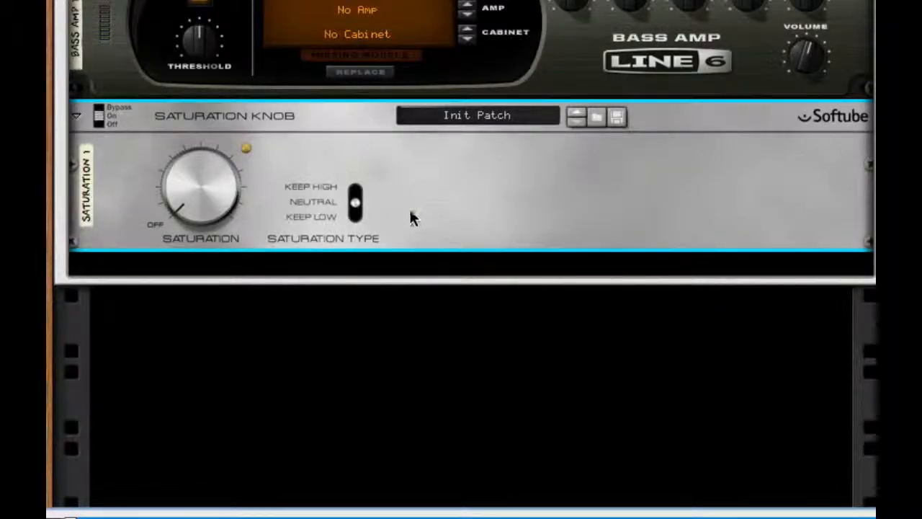
drag(356, 209, 364, 339)
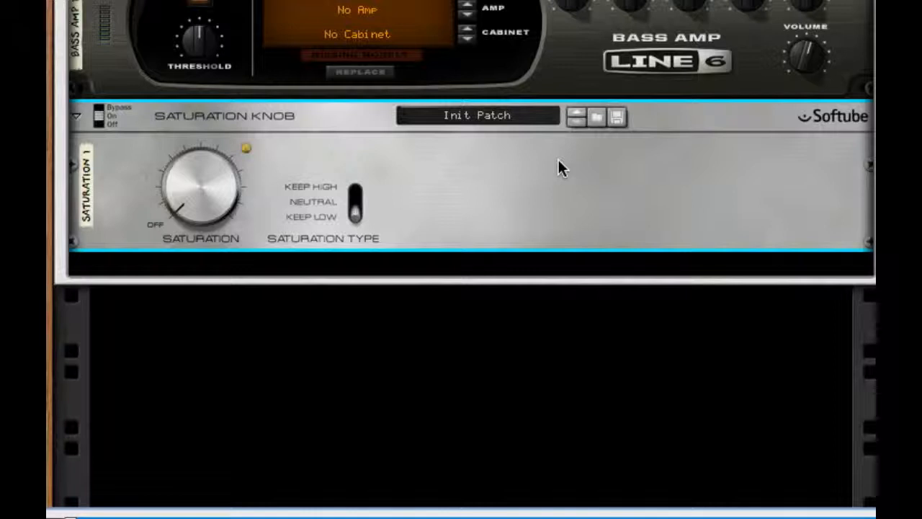
drag(213, 199, 230, 126)
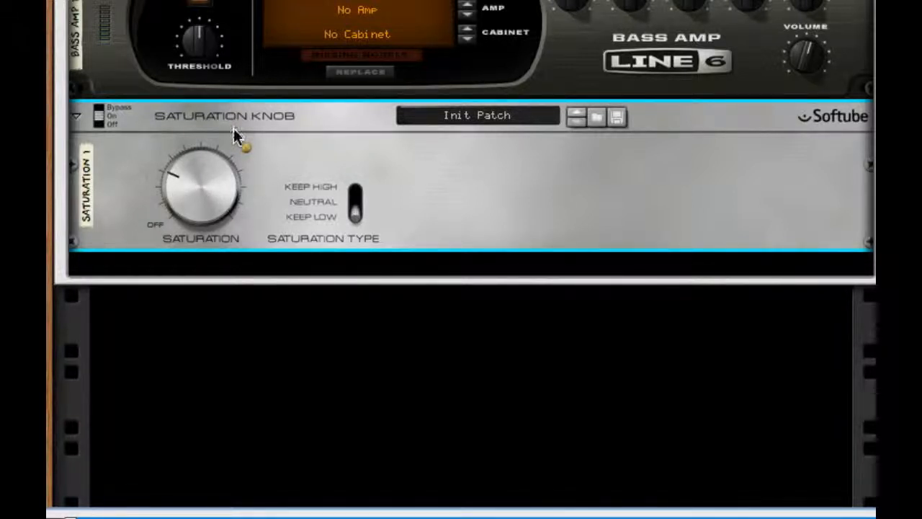
Add an MClass Equalizer after the Saturation Knob and enable its Lo Cut, Param 1 and Param 2 bands.
right_click(545, 177)
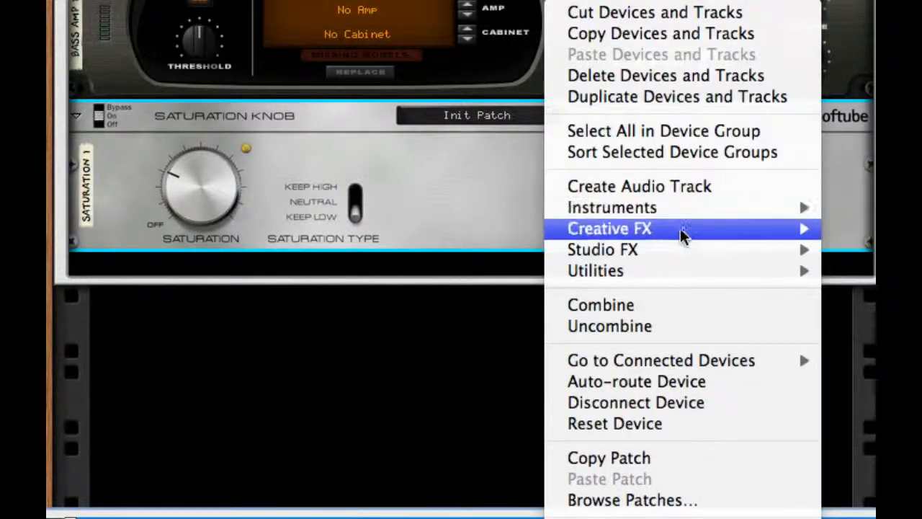
mouse_move(683, 249)
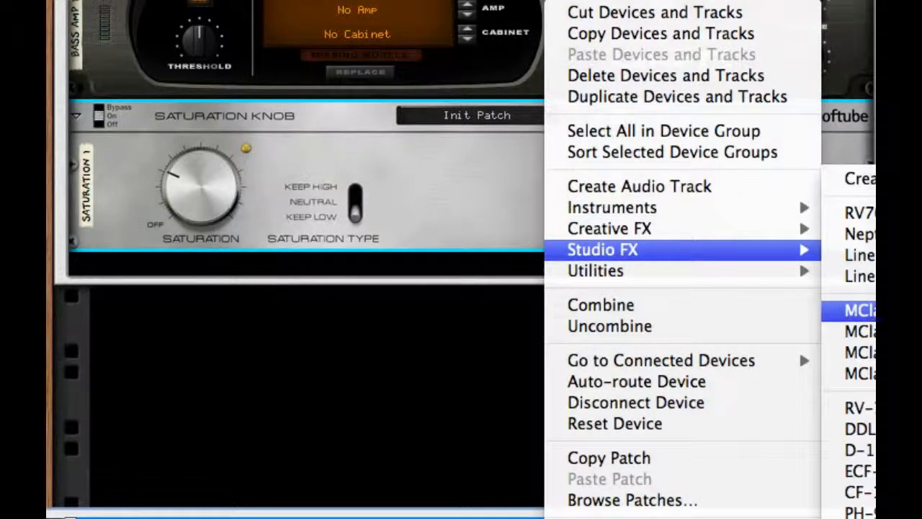
click(861, 310)
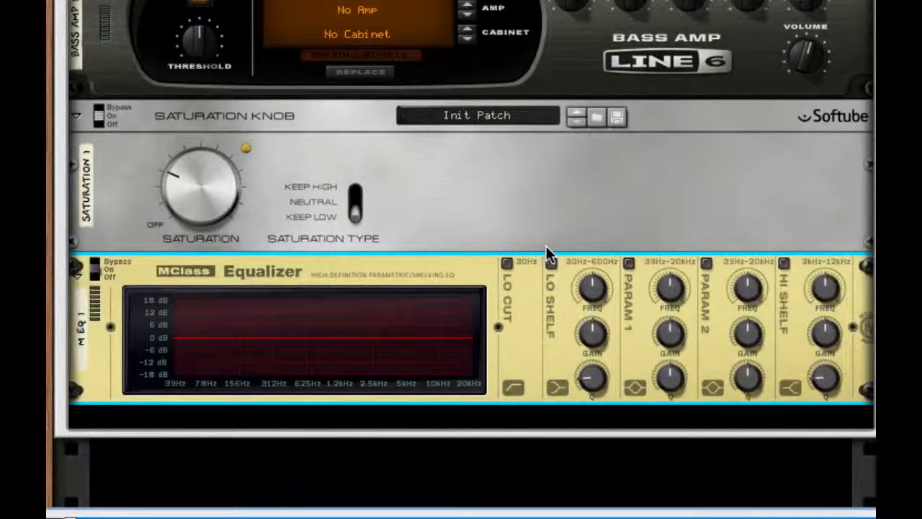
click(507, 263)
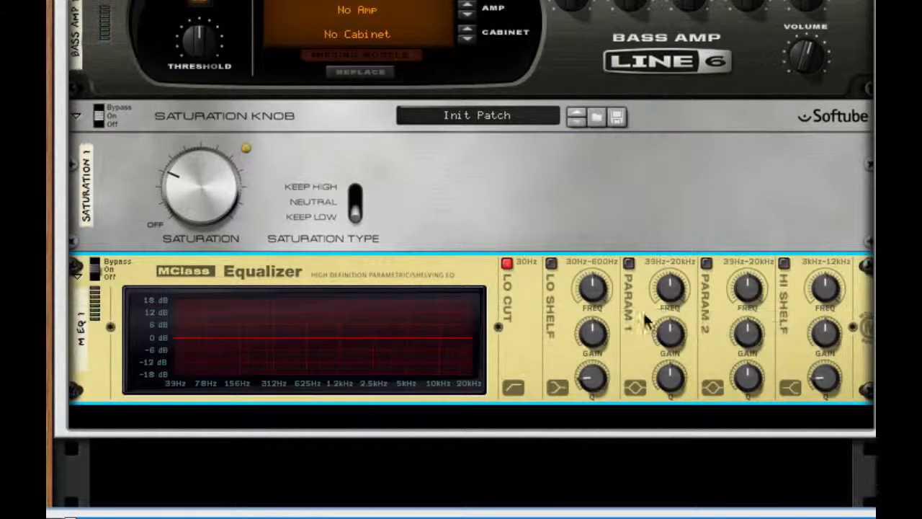
click(628, 264)
click(706, 264)
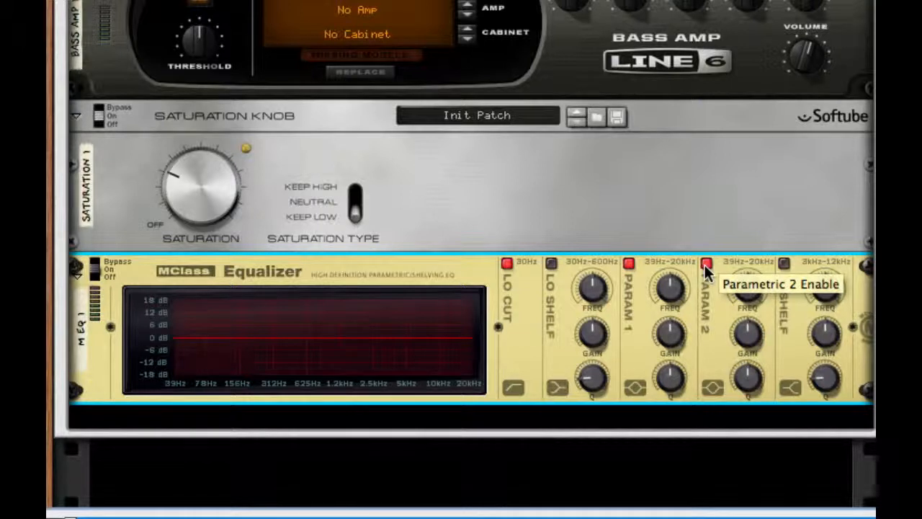
Shape Param 1 into a narrow full-depth notch of -18 dB at about 2 kHz.
drag(669, 332, 664, 309)
drag(671, 376, 670, 329)
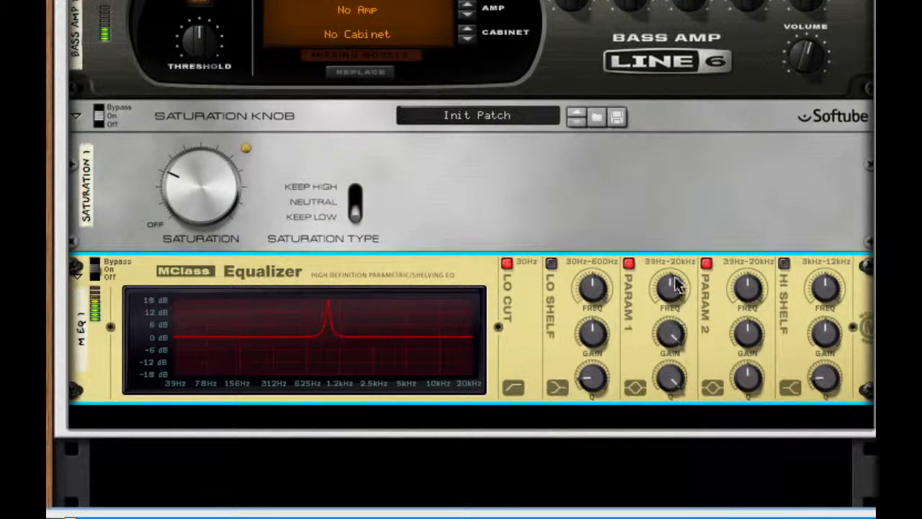
drag(671, 284, 680, 264)
drag(669, 332, 669, 353)
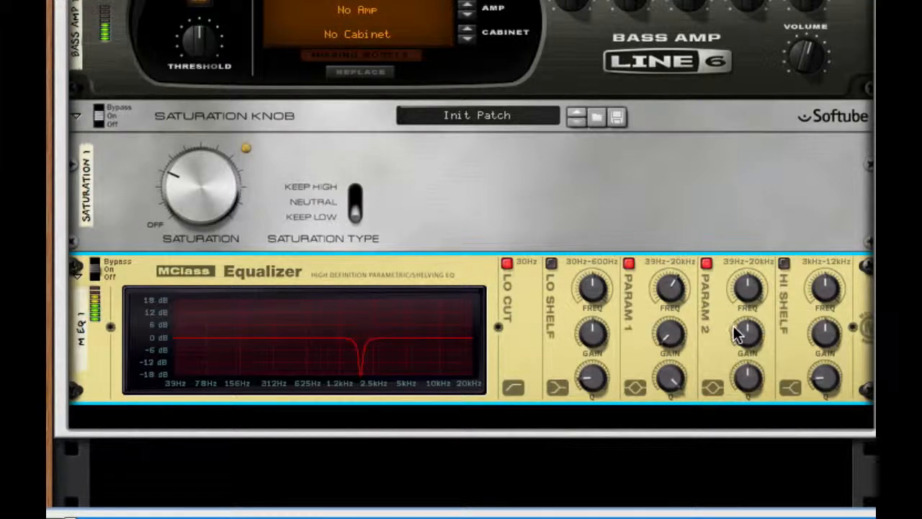
Shape Param 2 into a second narrow -18 dB notch between 2.5 kHz and 5 kHz.
drag(746, 331, 805, 186)
drag(742, 383, 783, 257)
drag(748, 288, 767, 231)
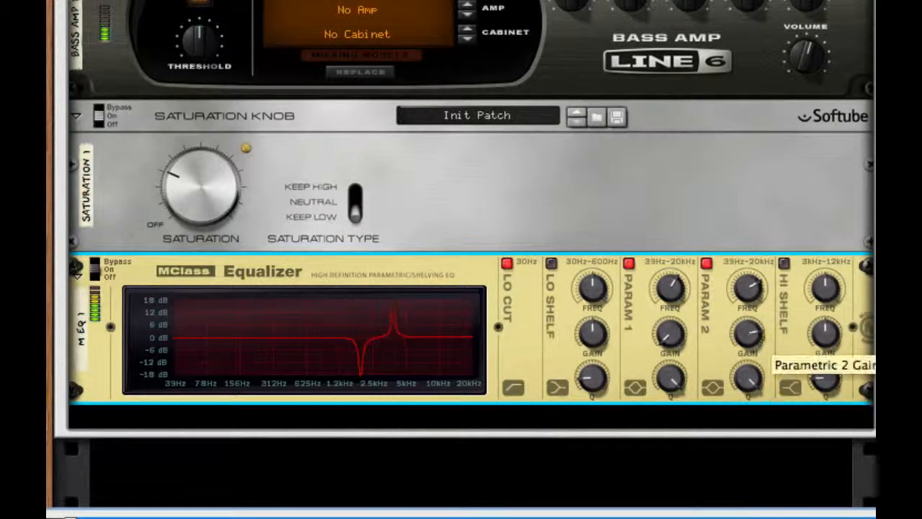
drag(749, 337, 754, 364)
Add a BV512 vocoder after the equalizer, set it to 4 bands in Equalizer mode and set its shift to 28.
right_click(797, 326)
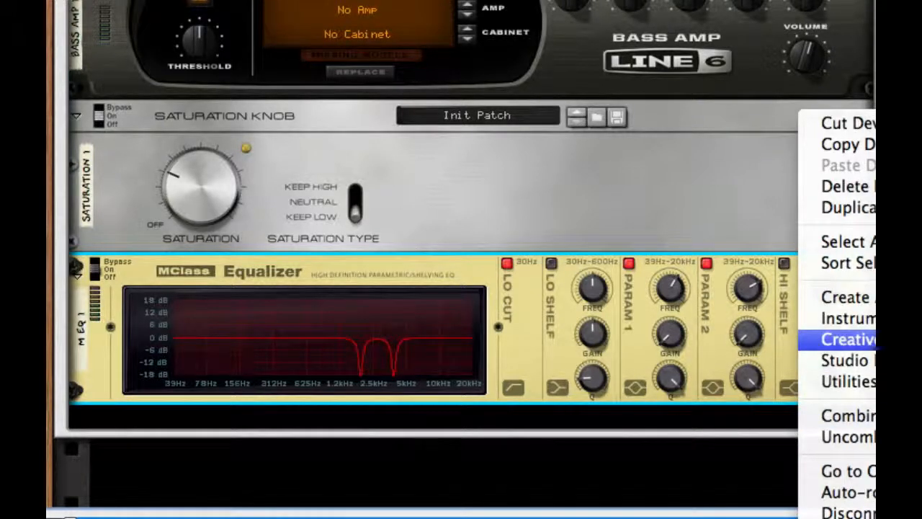
click(915, 375)
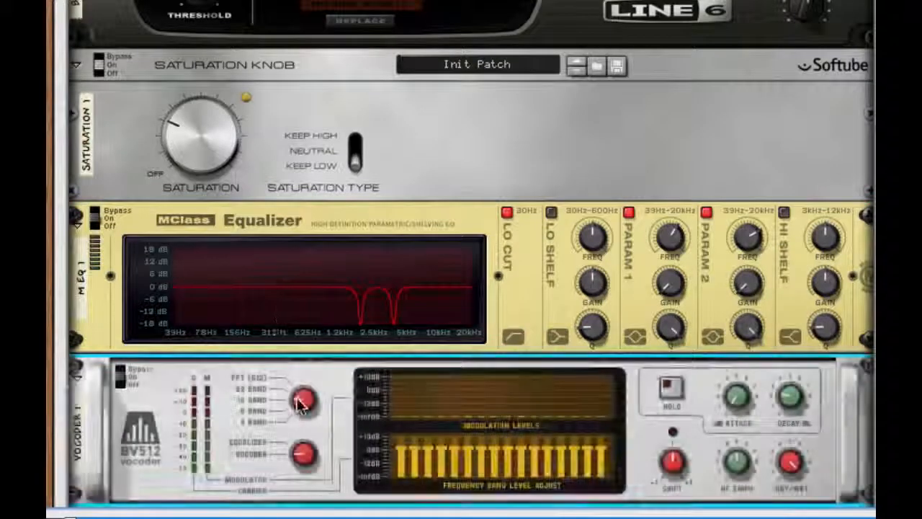
drag(302, 402, 302, 422)
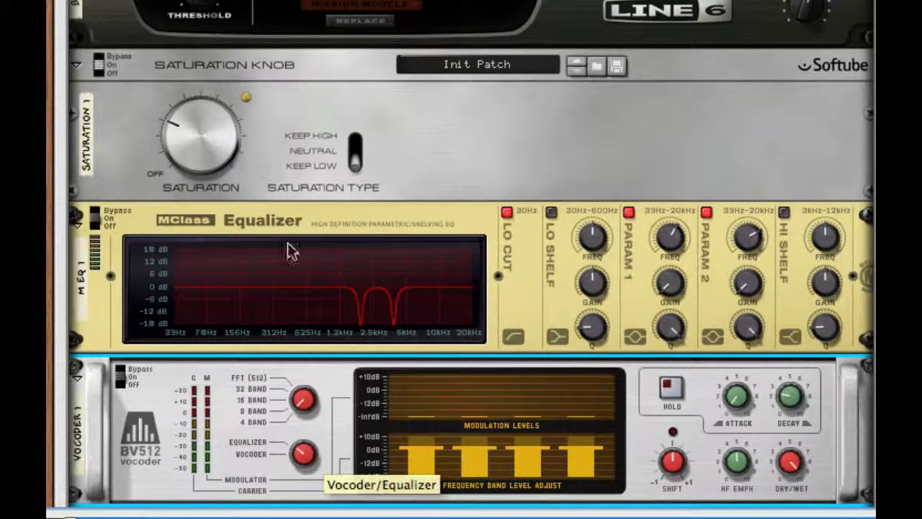
drag(662, 461, 667, 398)
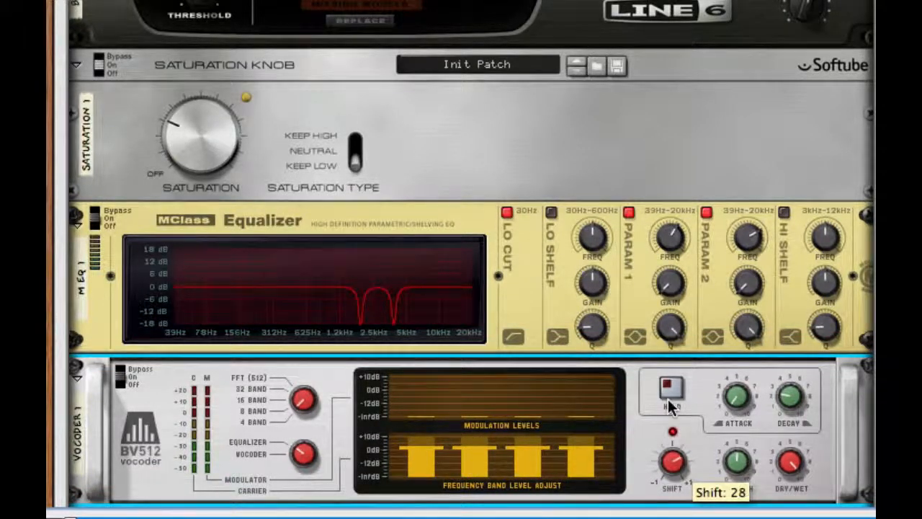
Add The Echo after the vocoder with a 1/64 delay time, adjust its right-channel time offset and set the feedback to 49%.
right_click(678, 434)
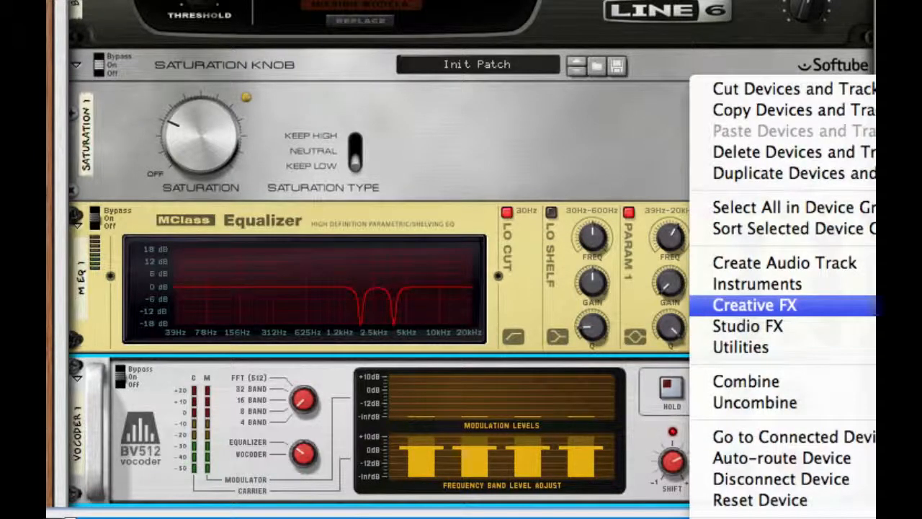
click(907, 324)
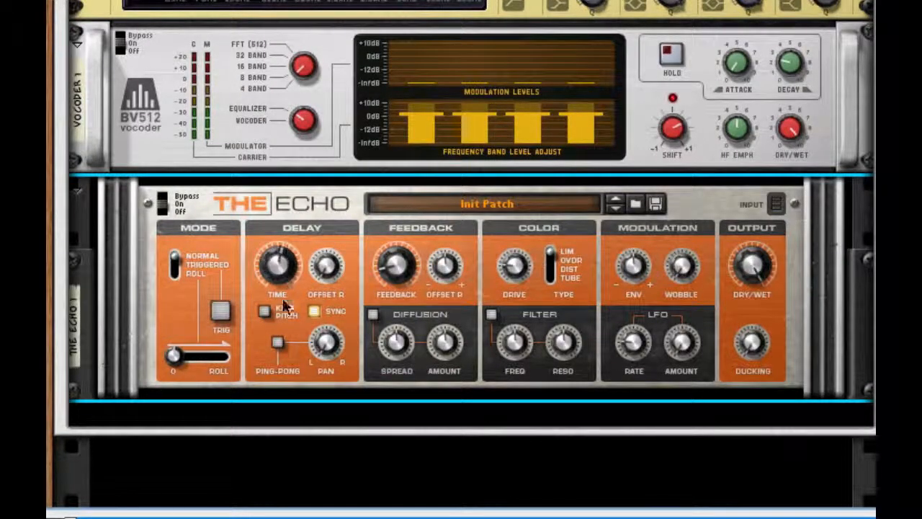
drag(282, 297, 281, 377)
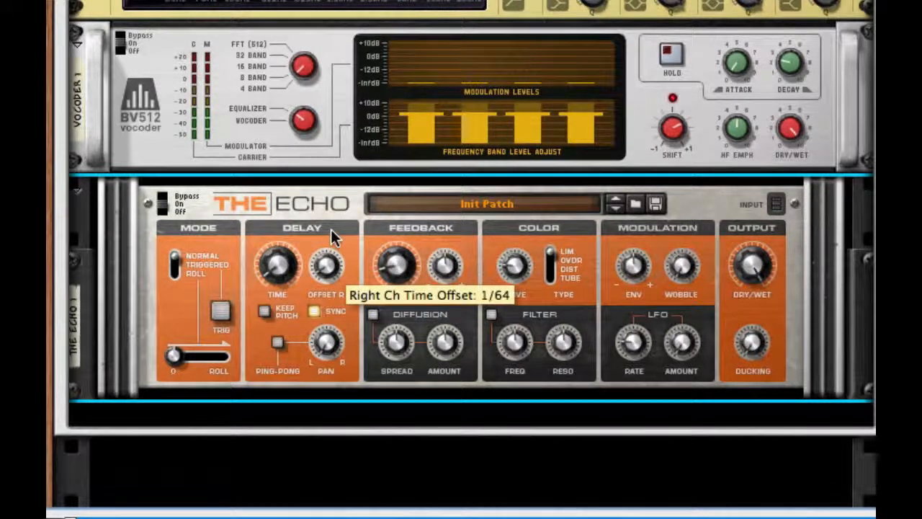
drag(331, 229, 332, 218)
drag(396, 267, 401, 200)
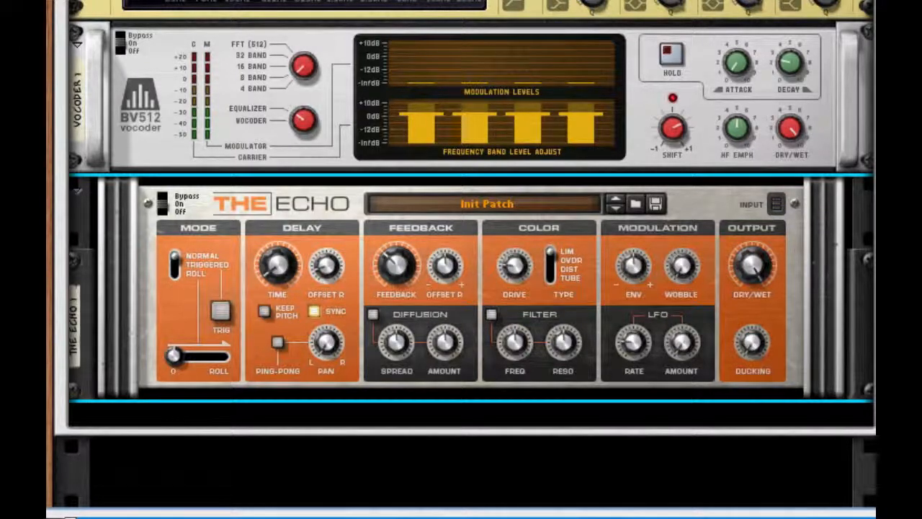
Add an MClass Maximizer after The Echo with the limiter off, Auto release, and soft clip on at full amount.
right_click(847, 279)
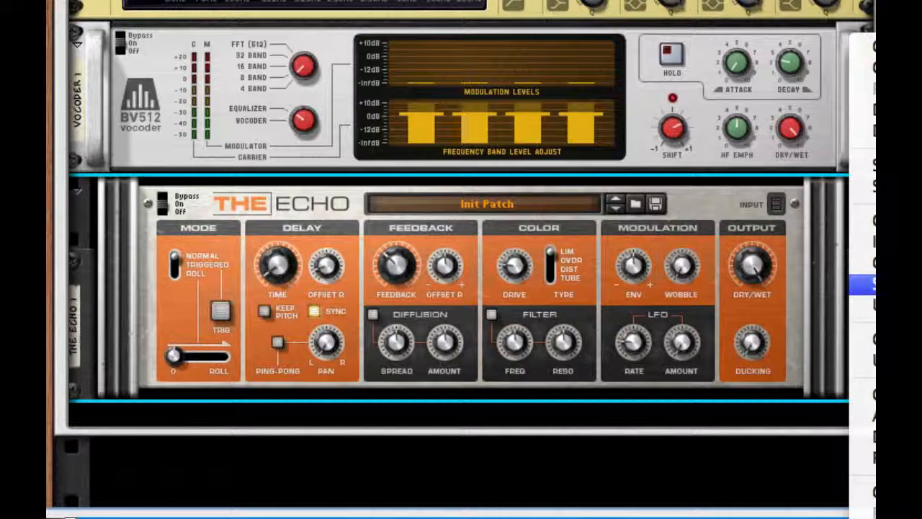
click(863, 284)
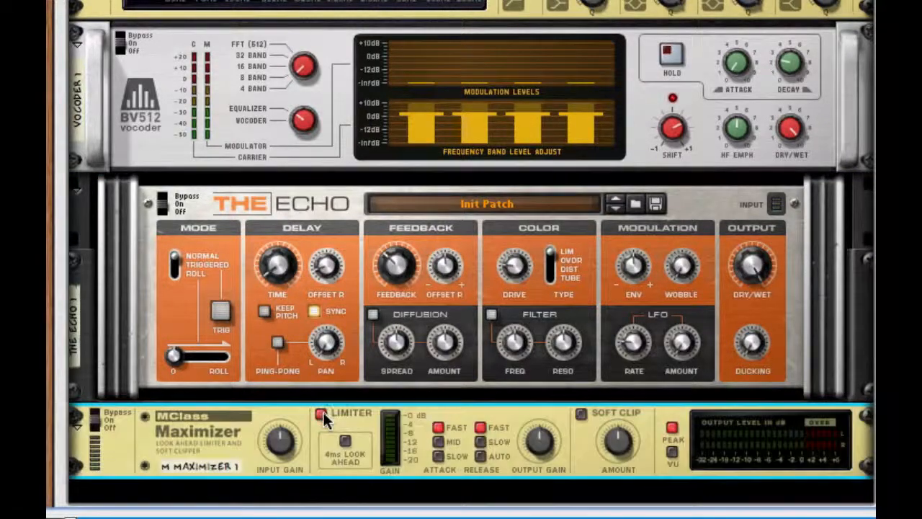
click(480, 456)
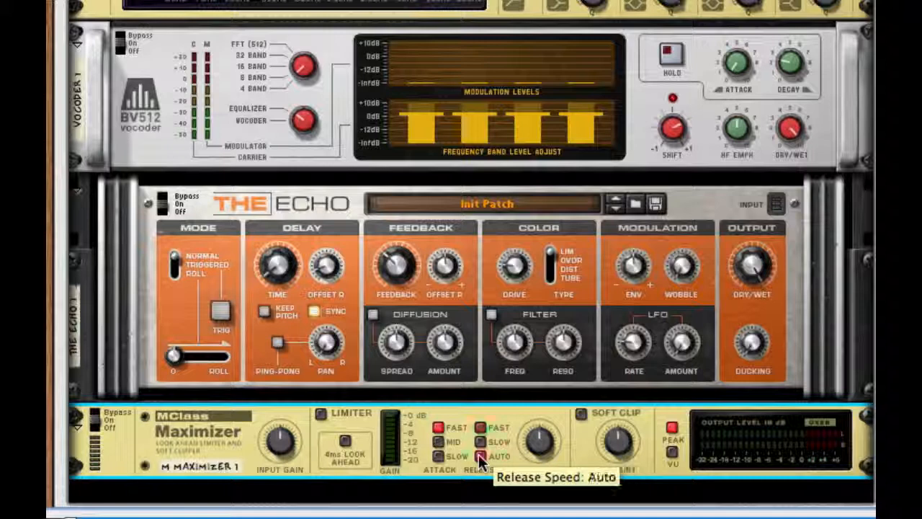
click(581, 414)
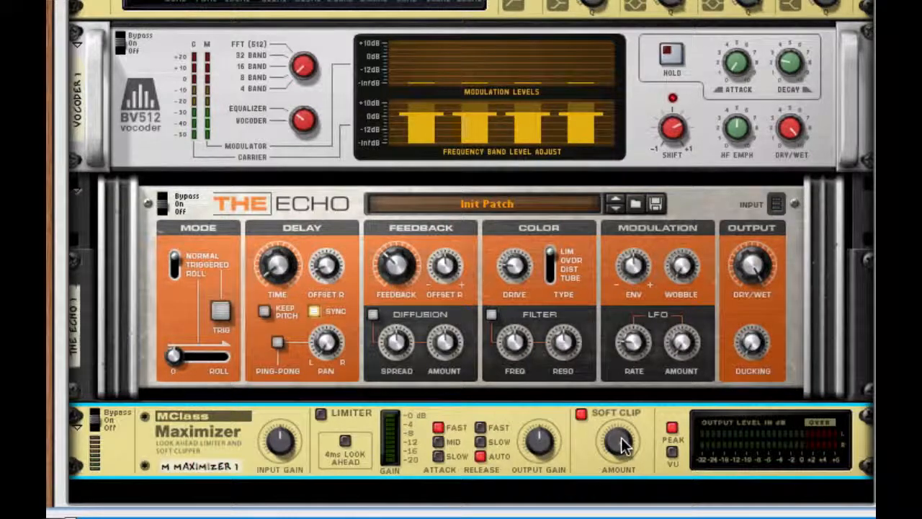
mouse_move(621, 438)
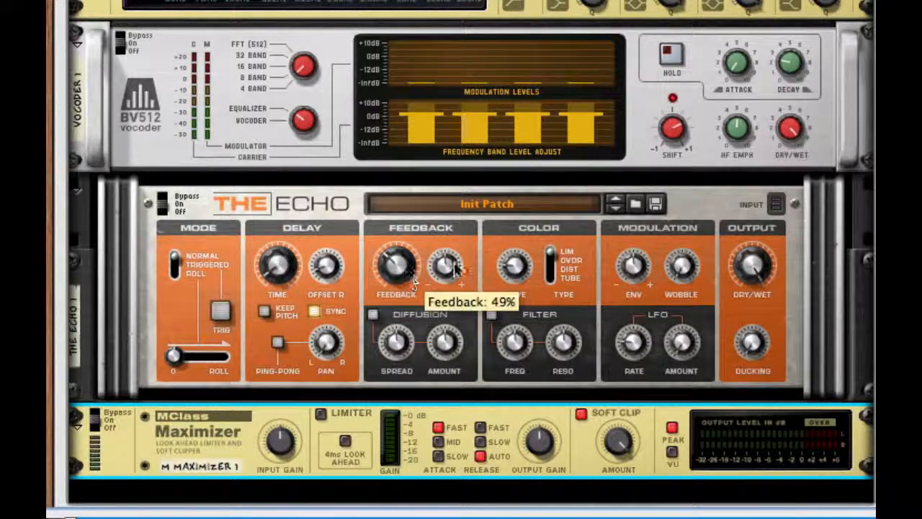
Lower The Echo's feedback and set its delay time to 1/128.
click(523, 270)
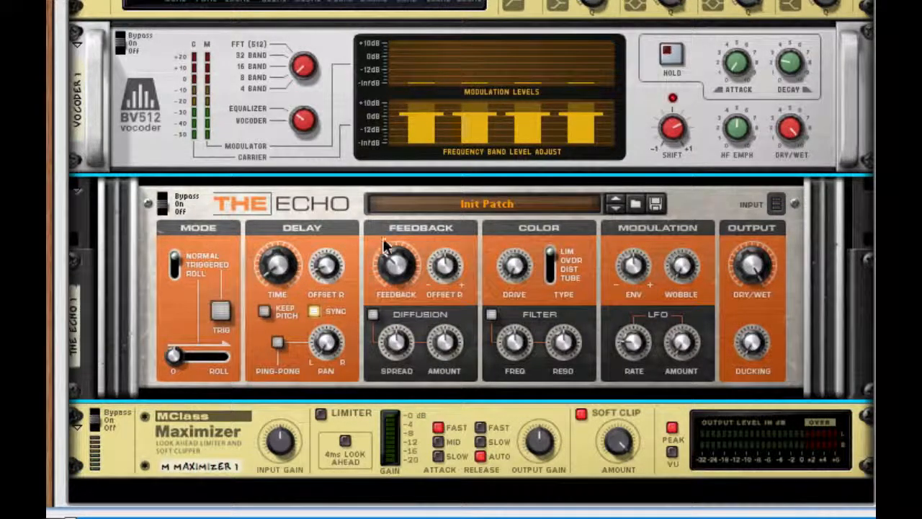
drag(394, 258, 394, 299)
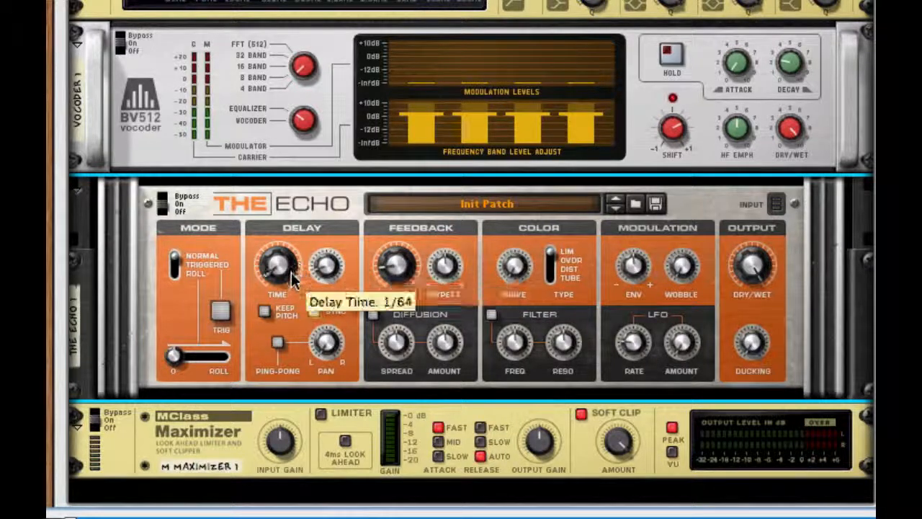
drag(291, 272, 305, 321)
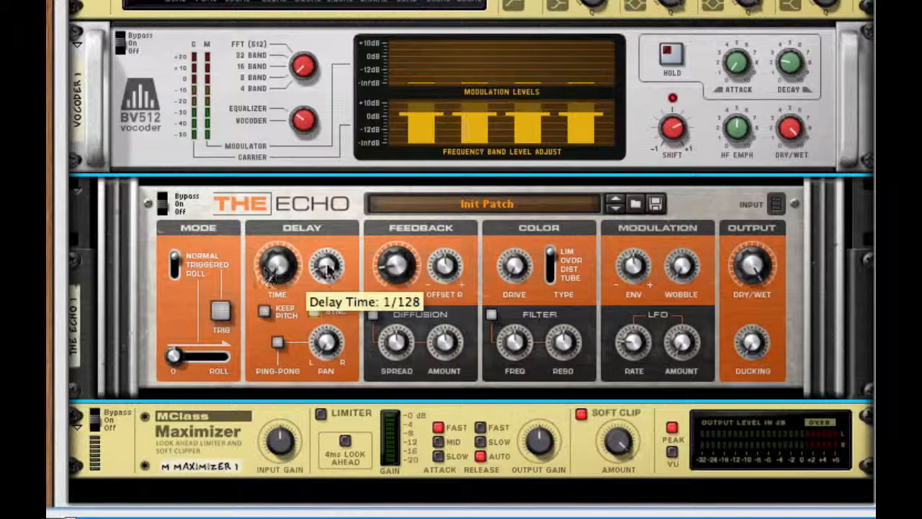
Review the effect chain from The Echo back up to the Malström.
scroll(549, 268, up, 3)
scroll(548, 271, up, 10)
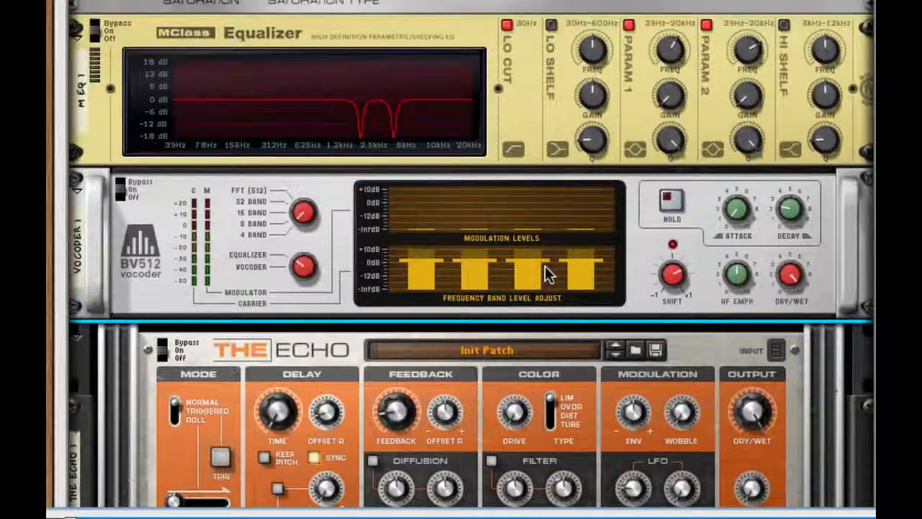
drag(101, 6, 101, 9)
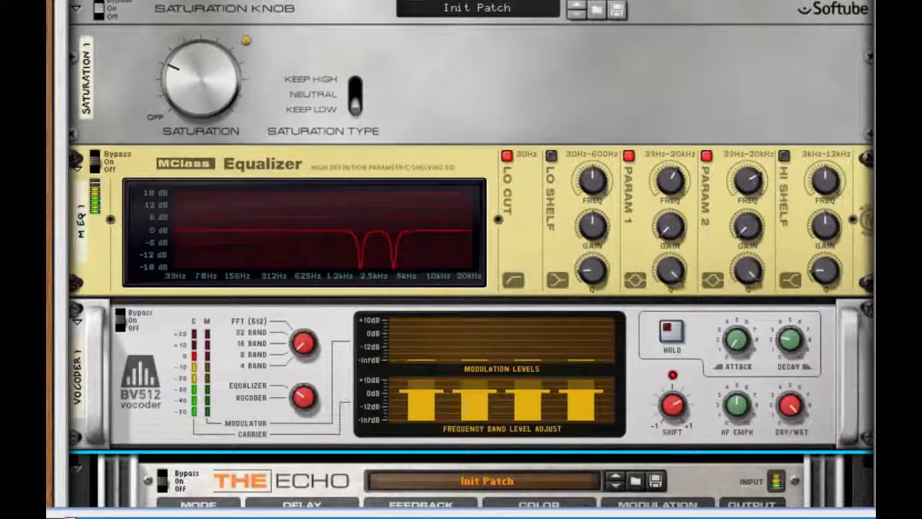
scroll(740, 103, up, 5)
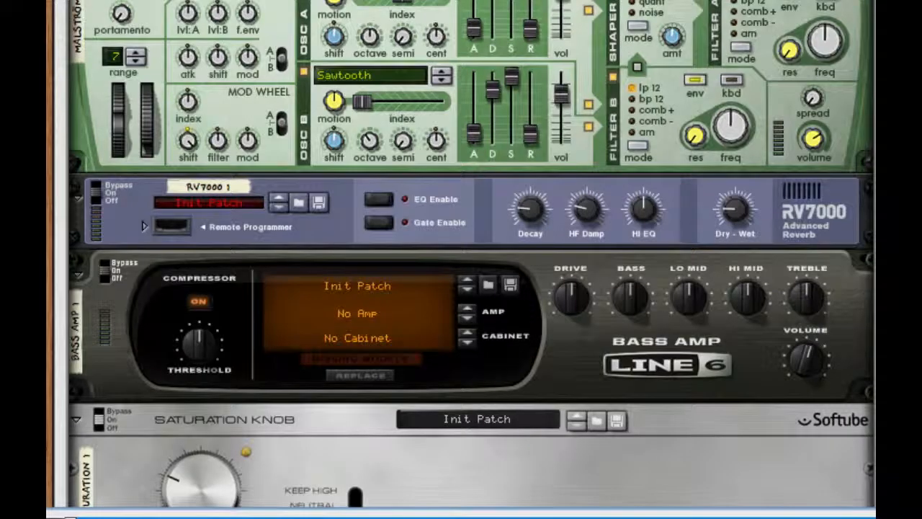
scroll(460, 259, up, 4)
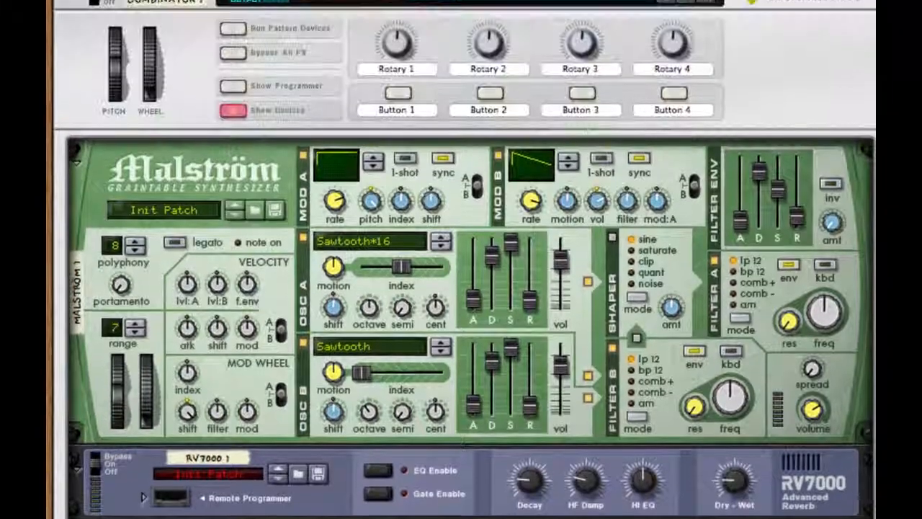